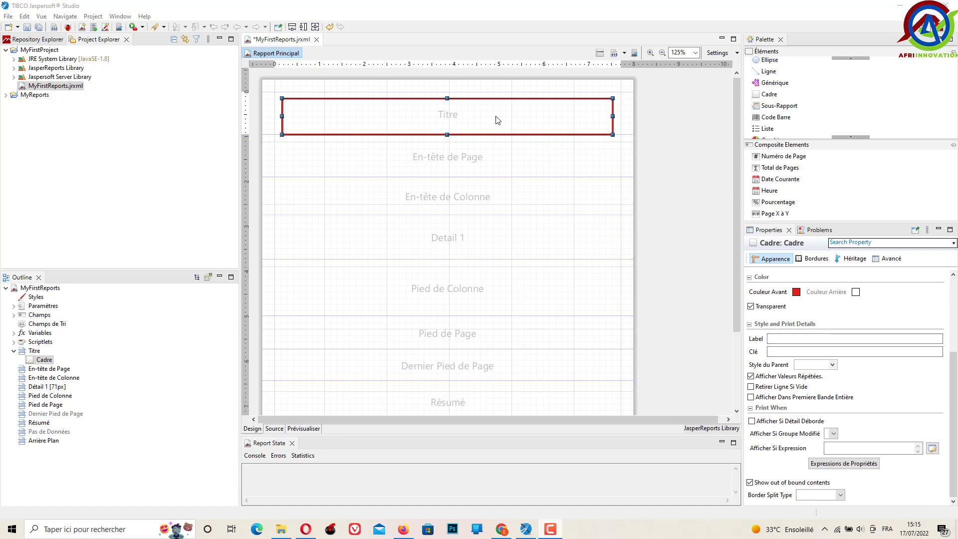
Replace the red frame in the Titre band with a new Cadre element, widened across the band and reduced in height
left_click_drag(518, 127, 523, 127)
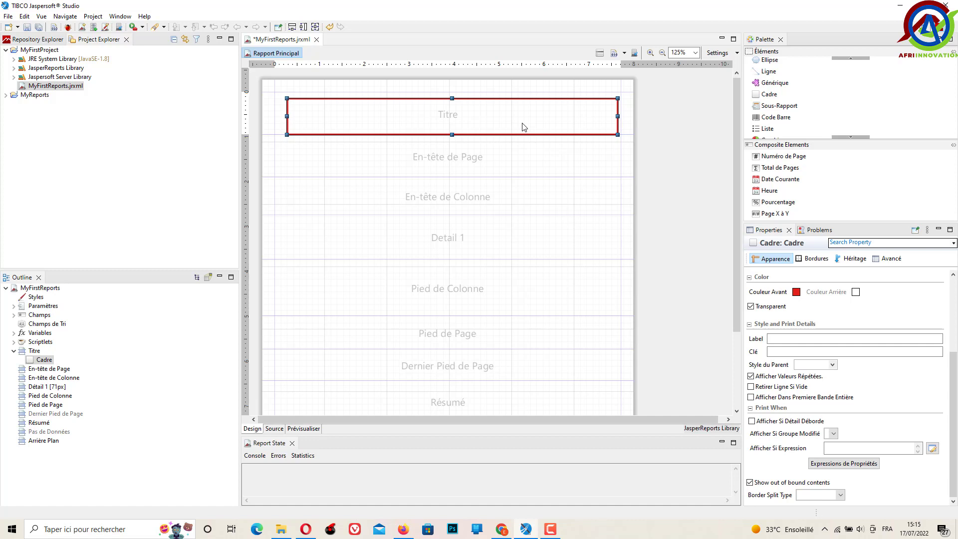
key("Delete")
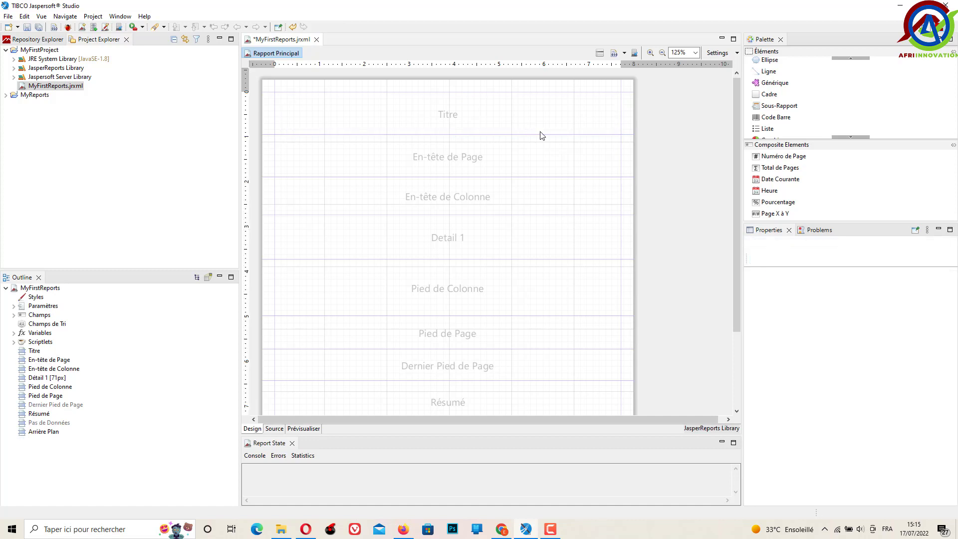
left_click_drag(769, 99, 460, 108)
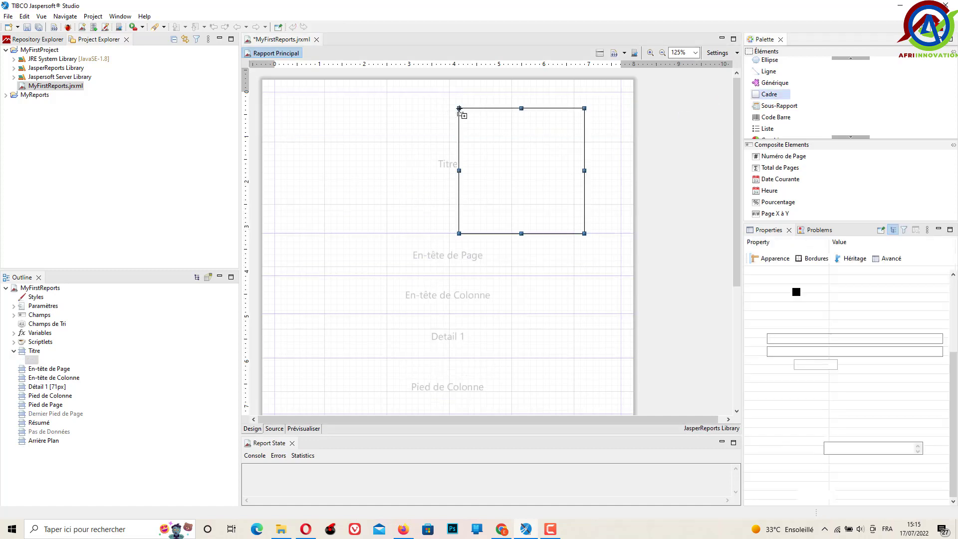
left_click_drag(460, 170, 287, 148)
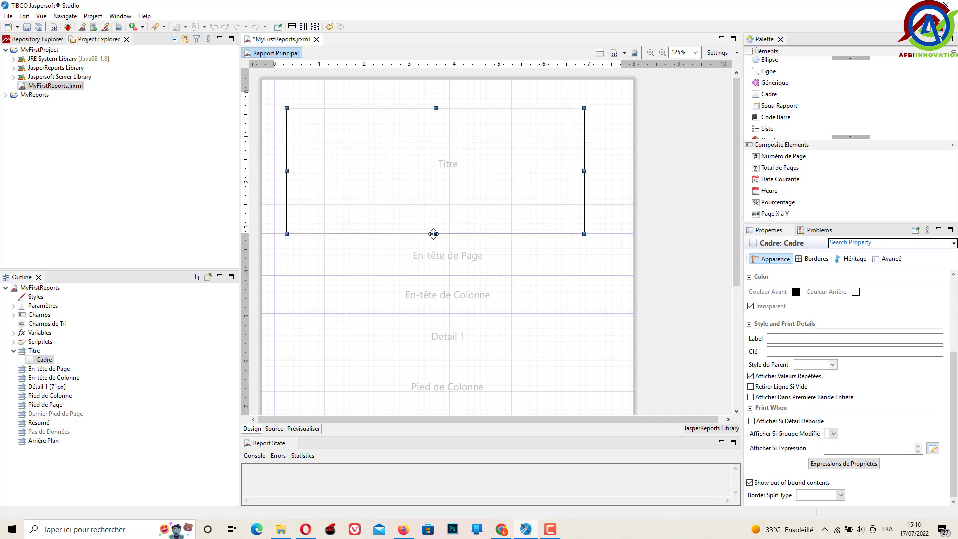
left_click_drag(433, 233, 430, 159)
double_click(411, 181)
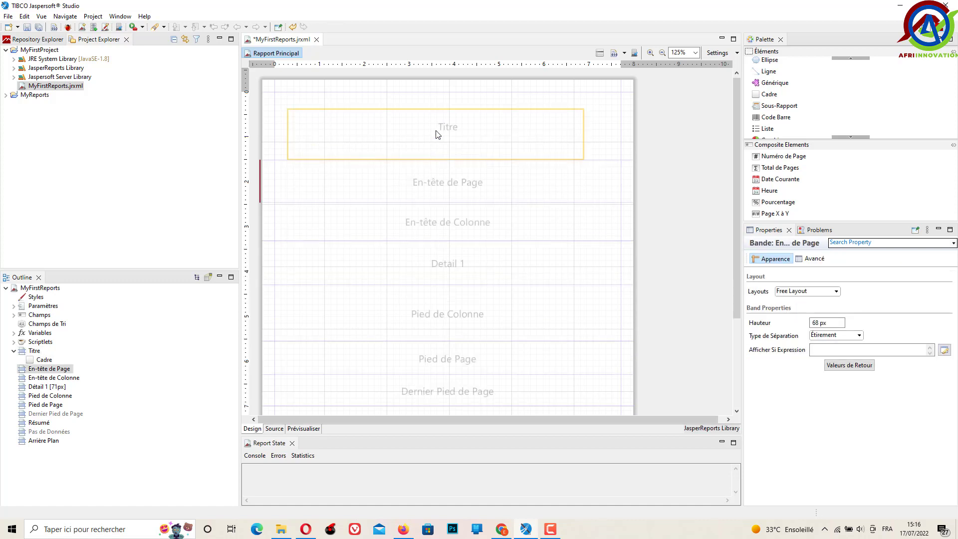
Apply a border on all four sides of the new frame in the Titre band
left_click(437, 134)
left_click(817, 258)
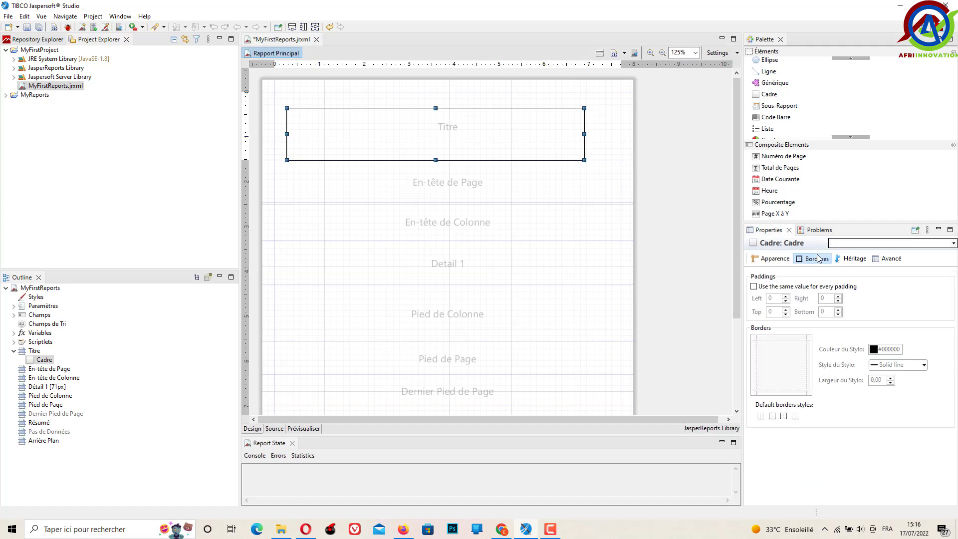
left_click(772, 416)
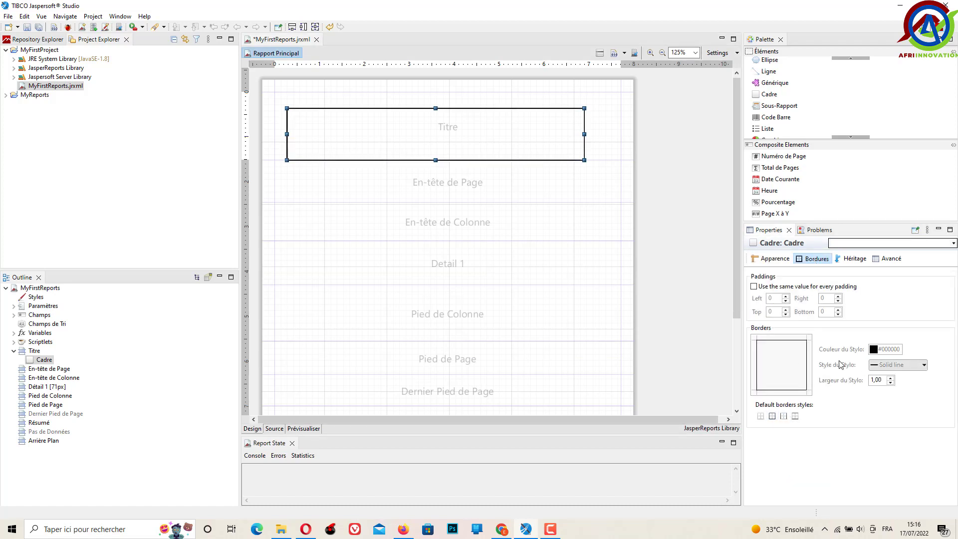
Select the frame's border sides and set their line width to 3.00
left_click(806, 365)
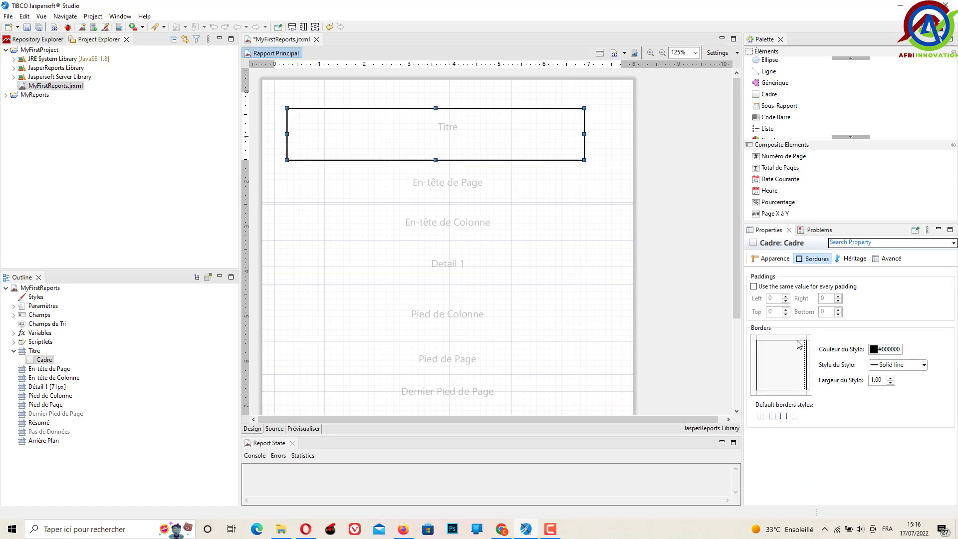
left_click(759, 363)
left_click(776, 389)
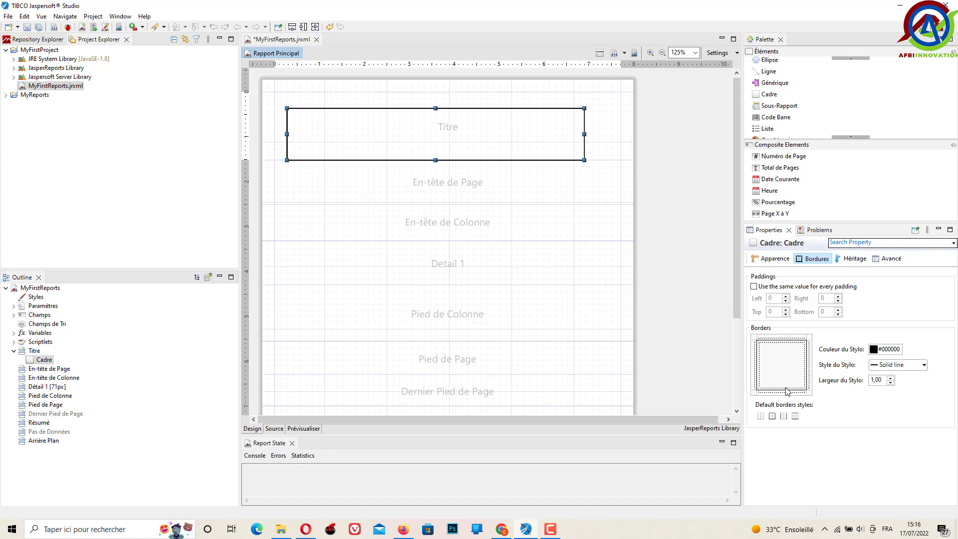
left_click(887, 368)
left_click(877, 379)
left_click(891, 377)
left_click(890, 378)
left_click(891, 377)
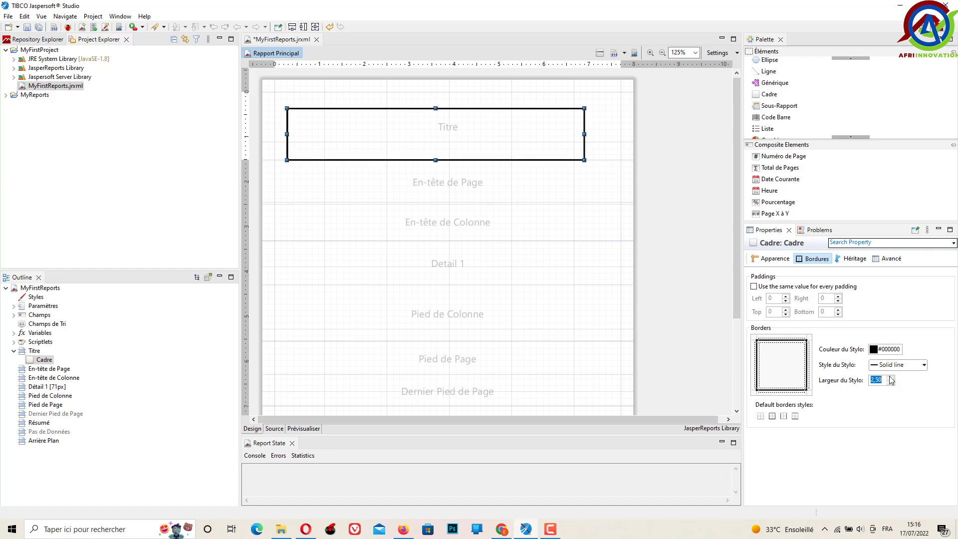
left_click(890, 378)
left_click(890, 377)
left_click(890, 377)
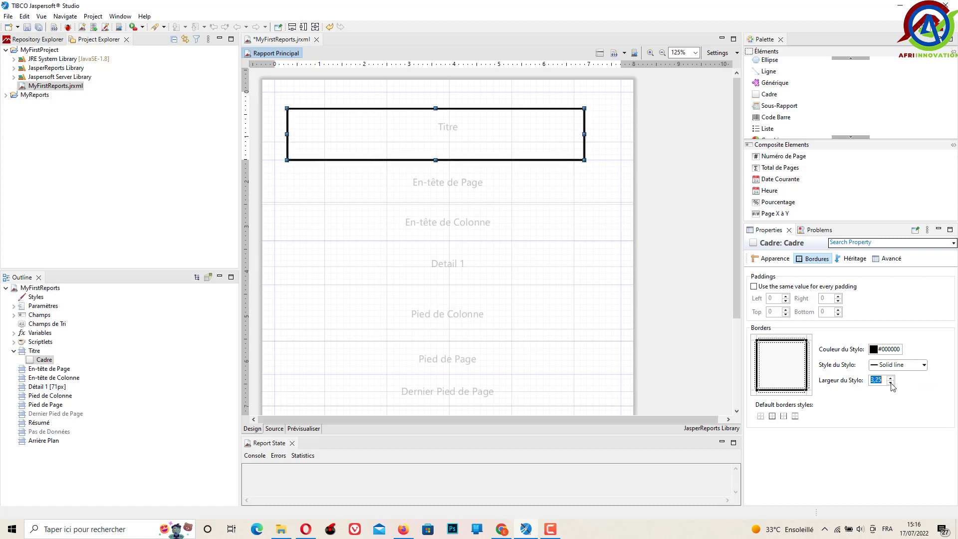
left_click(891, 383)
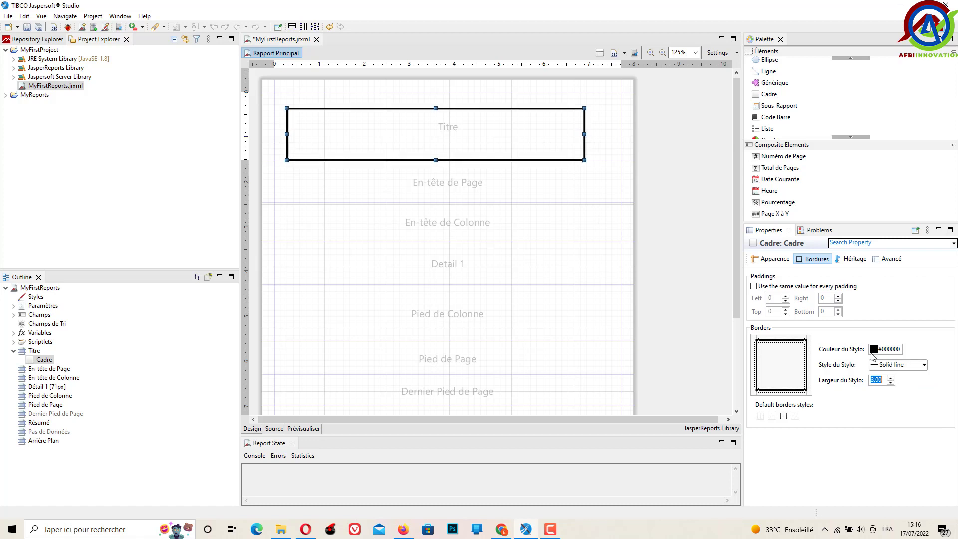
Set the frame's border line colour to red #E31612
left_click(872, 353)
left_click(424, 149)
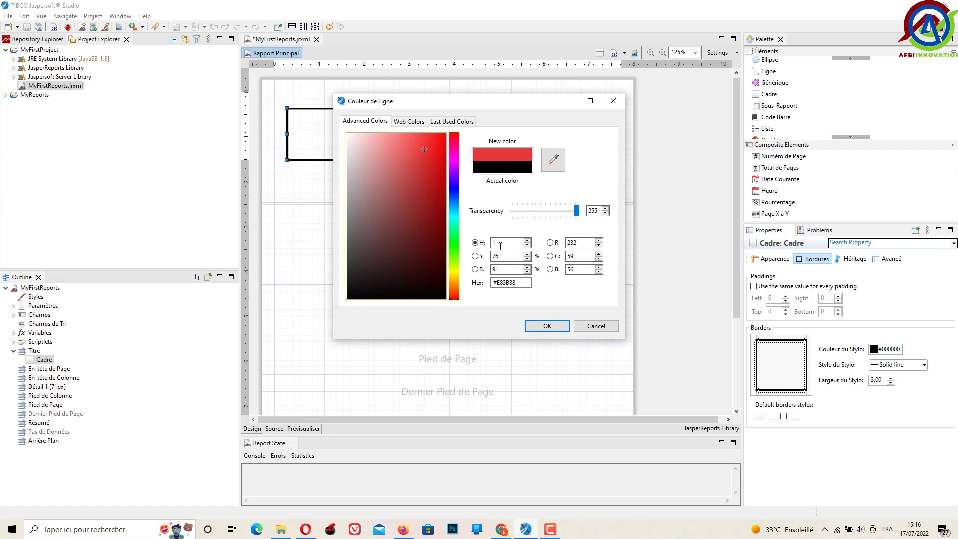
left_click(440, 152)
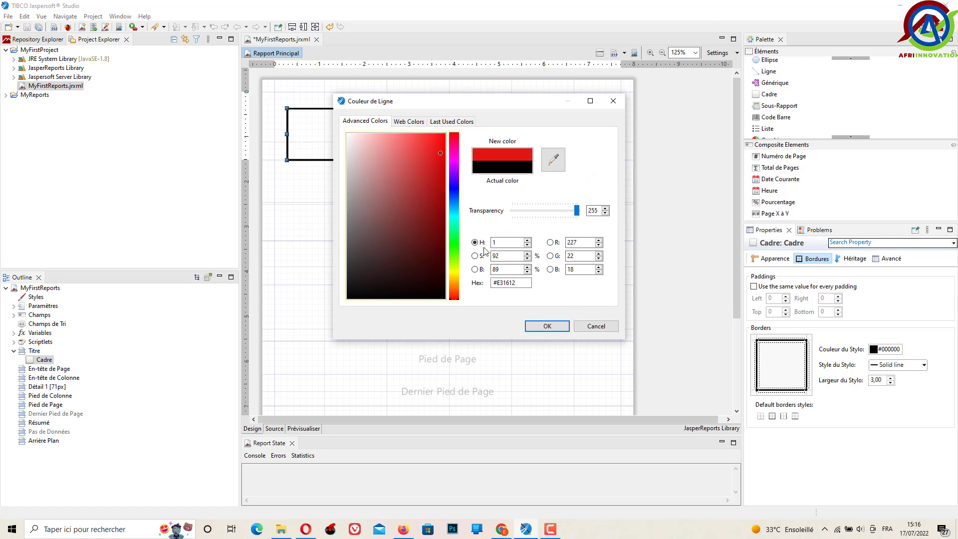
left_click(548, 326)
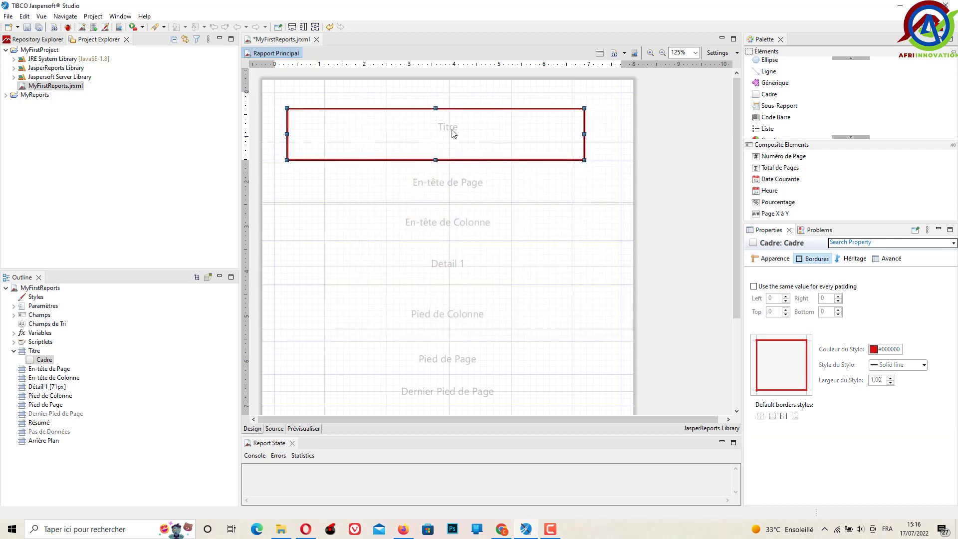
Move the red frame from the Titre band successively into En-tête de Page, En-tête de Colonne and Detail 1
left_click_drag(450, 129, 447, 125)
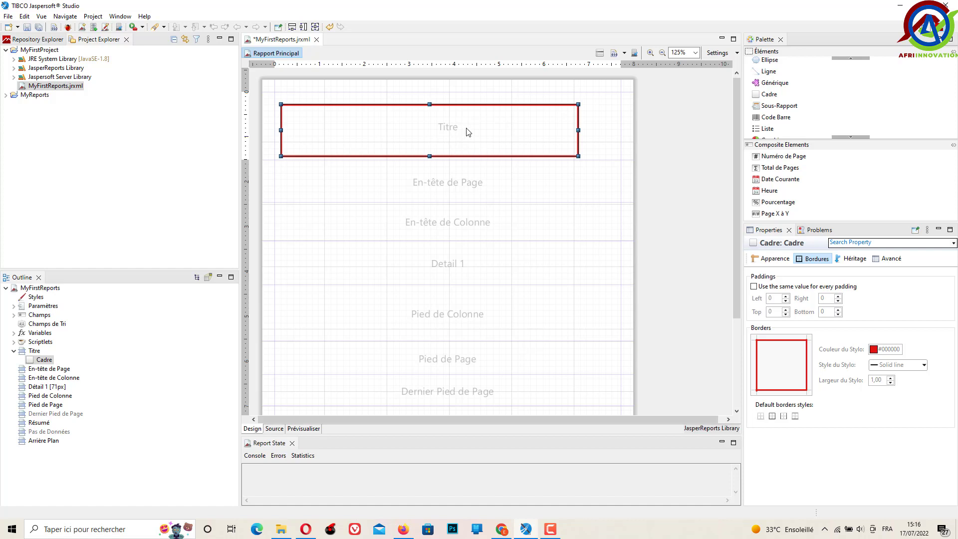
mouse_move(465, 131)
left_mouse_down()
mouse_move(486, 122)
mouse_move(478, 124)
left_mouse_up()
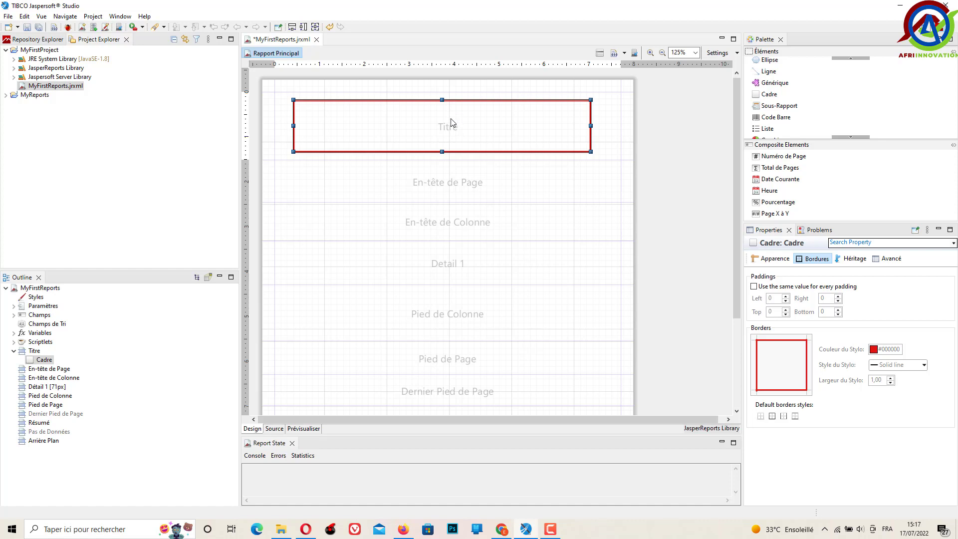
left_click_drag(451, 122, 478, 187)
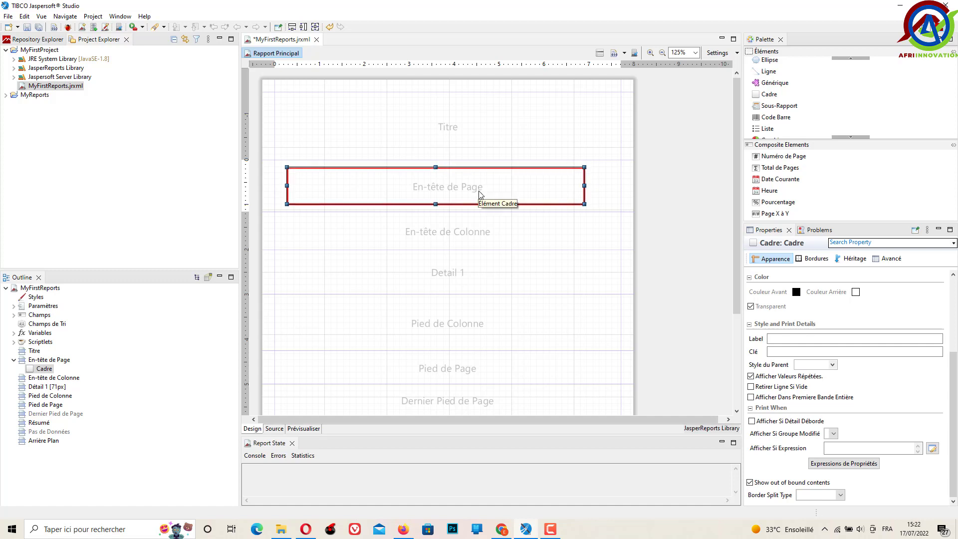
left_click_drag(478, 187, 478, 234)
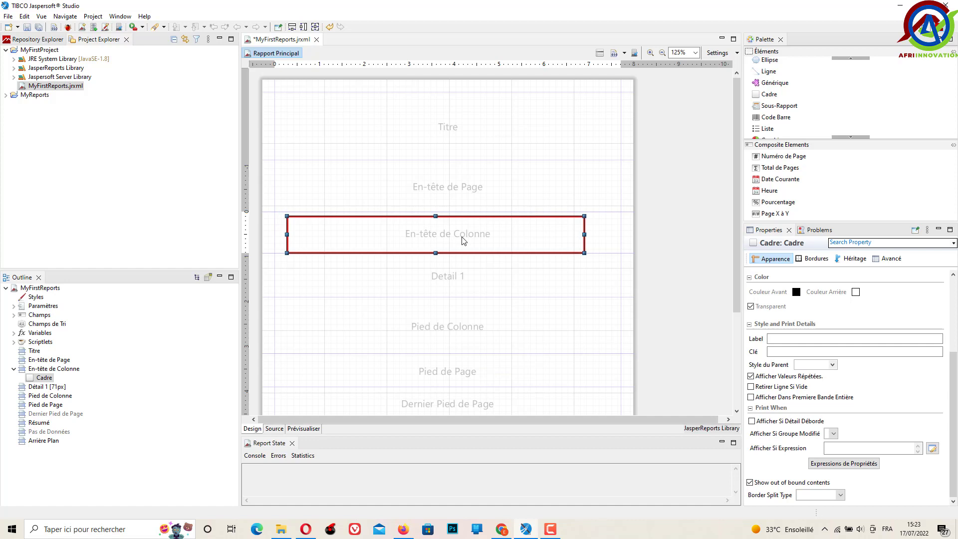
left_click_drag(464, 241, 460, 283)
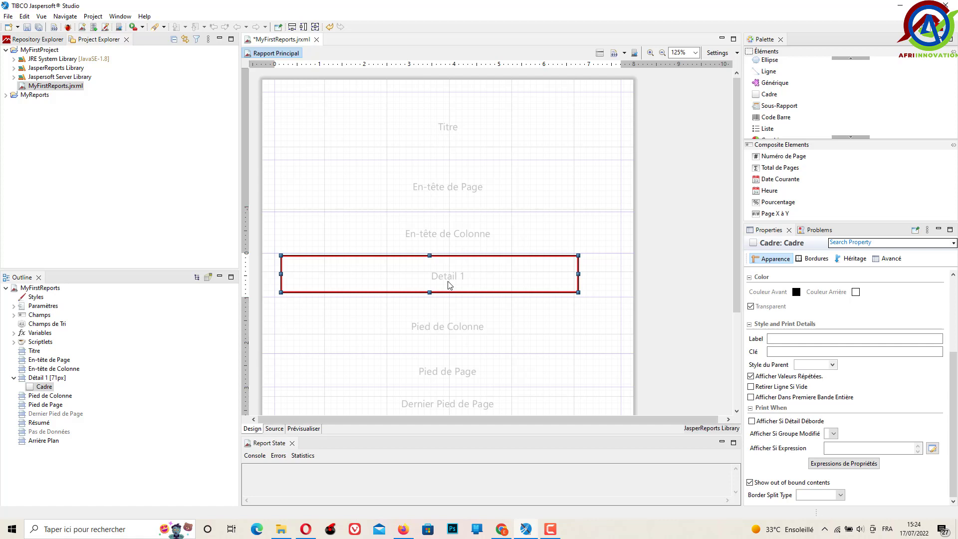
Add a second detail band below Detail 1 and delete it again
right_click(41, 378)
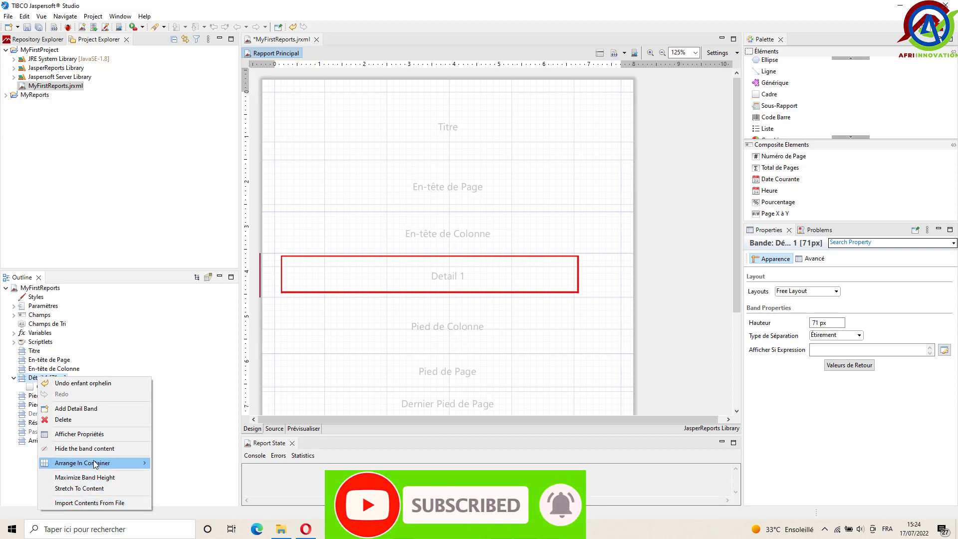
left_click(78, 409)
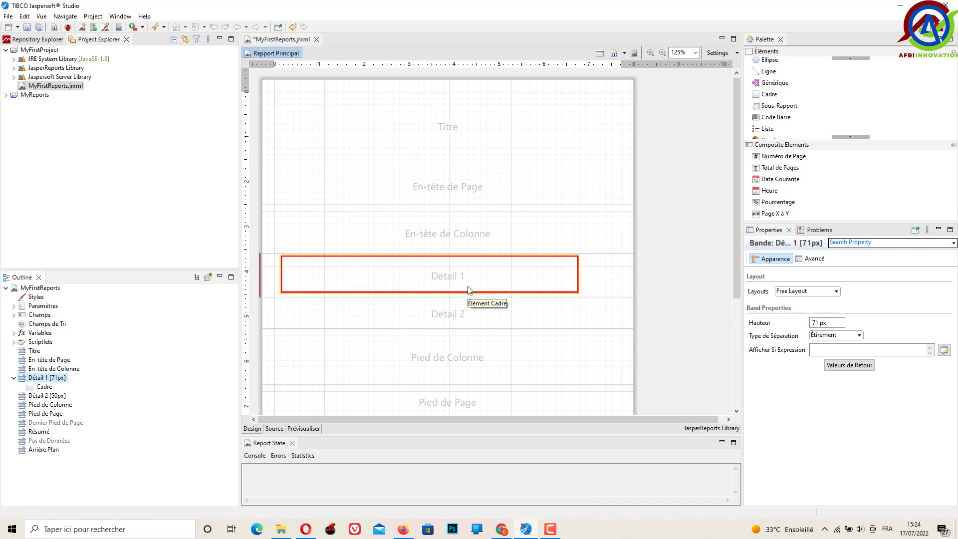
left_click(411, 319)
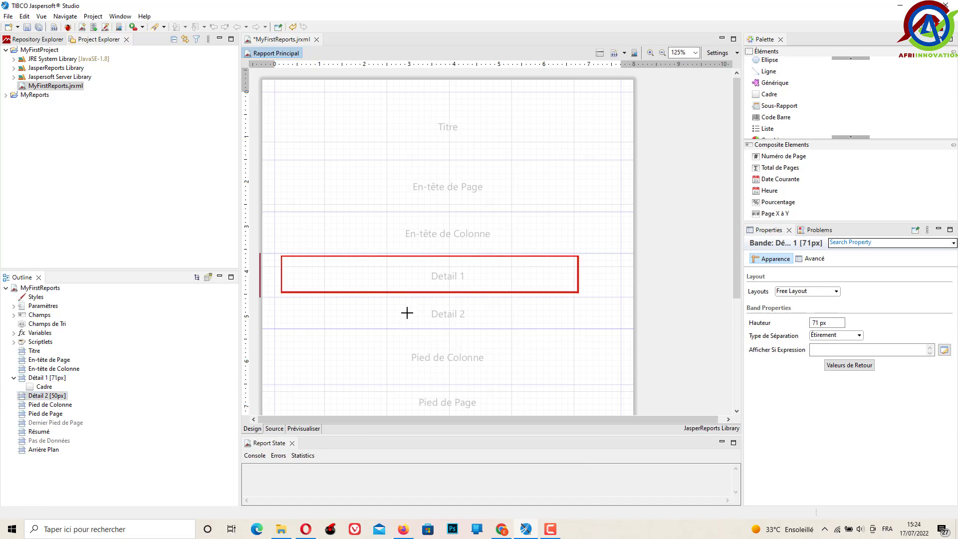
key("Delete")
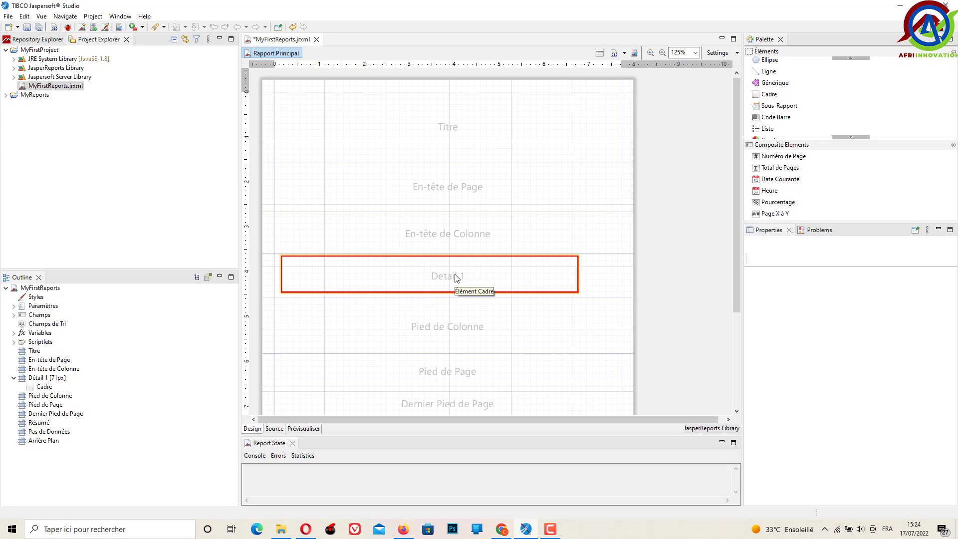
Move the red frame from Detail 1 successively into Pied de Colonne, Pied de Page, Dernier Pied de Page and Résumé
left_click_drag(456, 278, 458, 327)
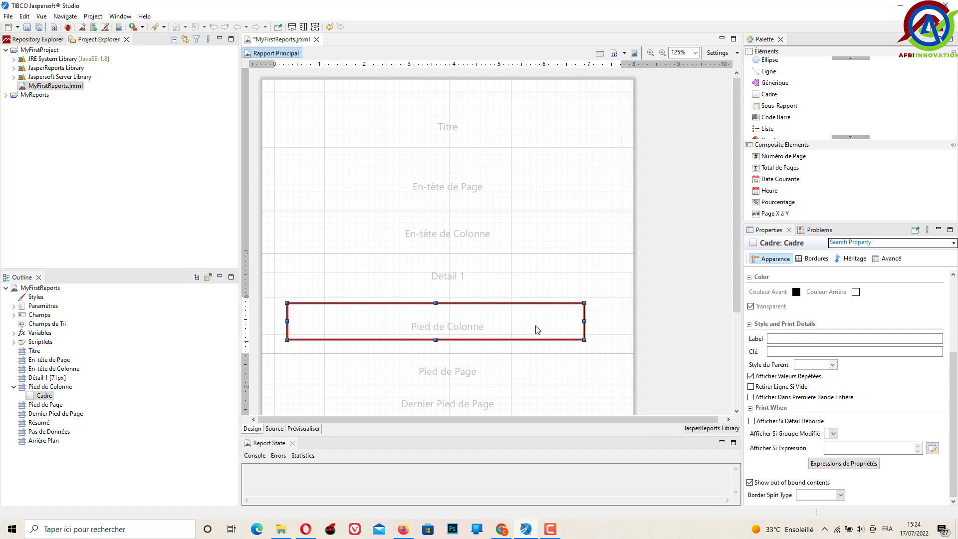
scroll(541, 314, "down", 3)
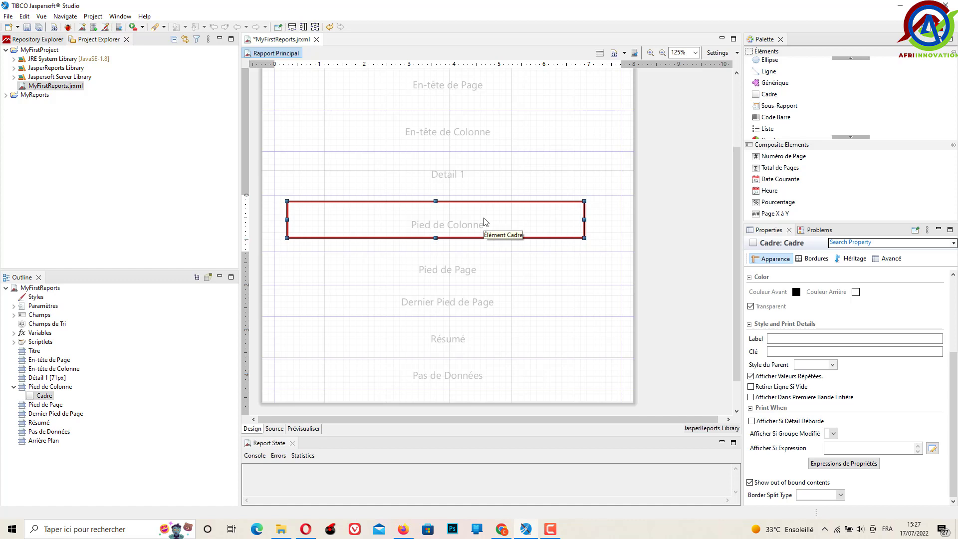
left_click_drag(483, 218, 494, 278)
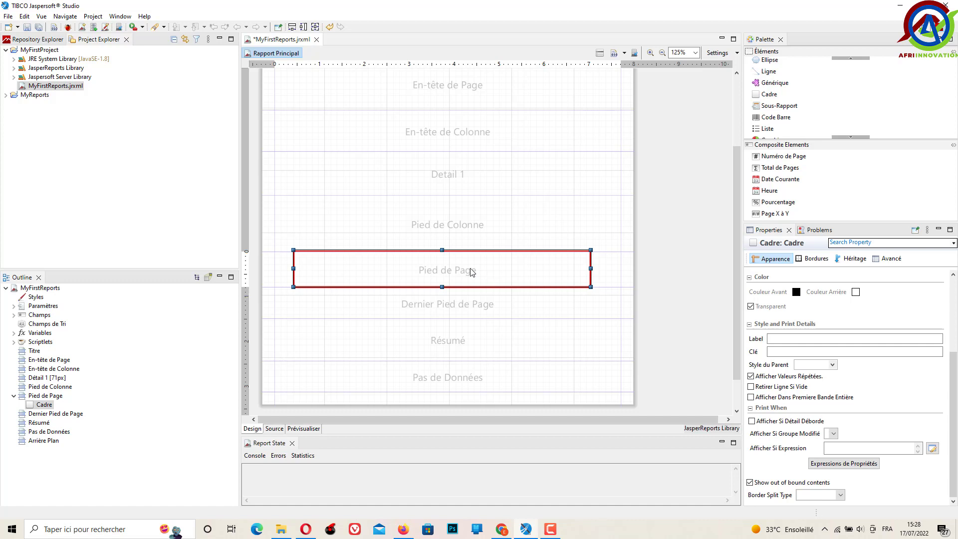
left_click_drag(472, 271, 474, 307)
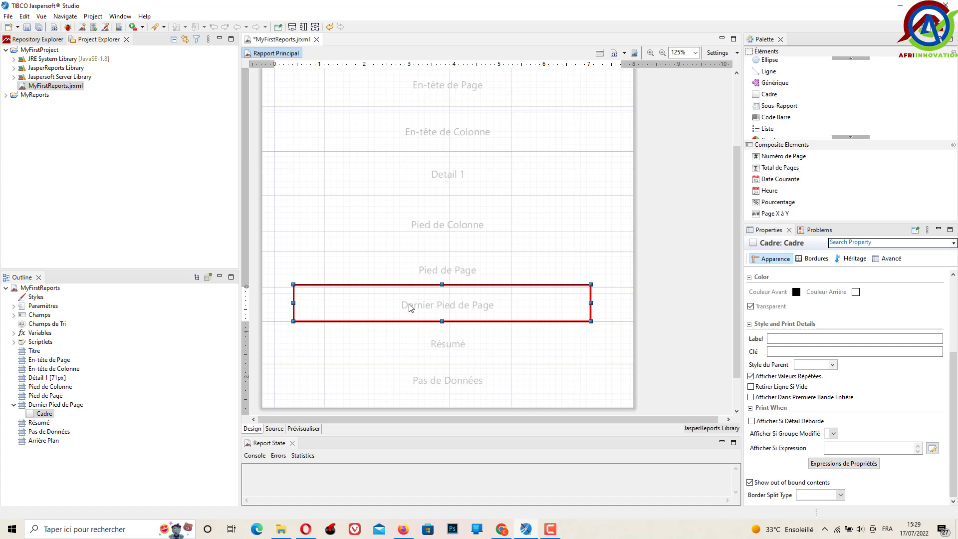
left_click_drag(438, 303, 446, 345)
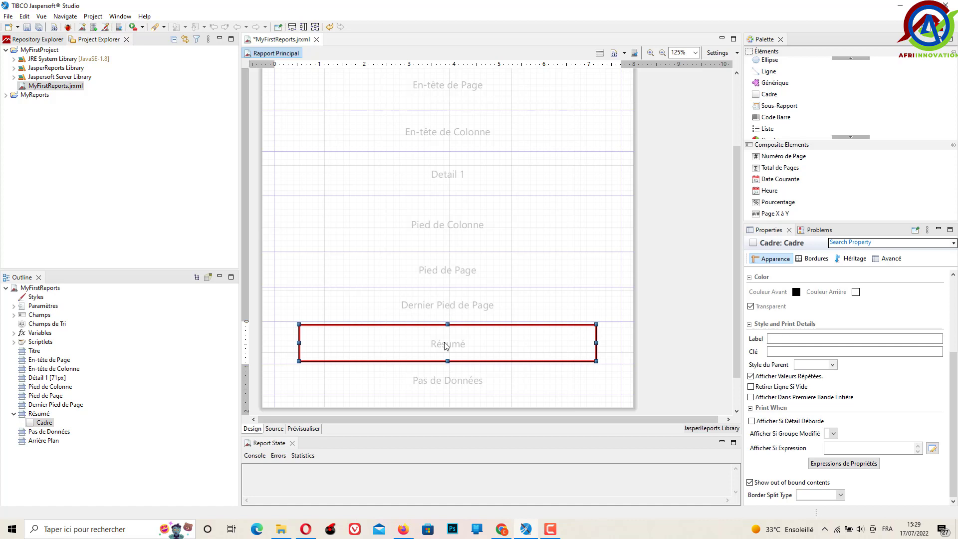
Move the red frame into the Pas de Données band and lower its top edge to fit inside the band
scroll(446, 346, "down", 1)
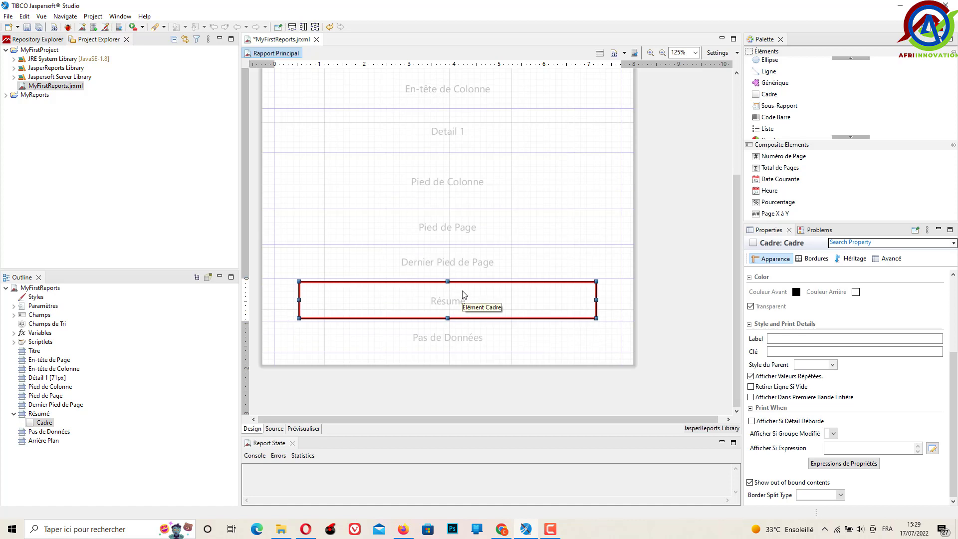
left_click_drag(463, 295, 465, 331)
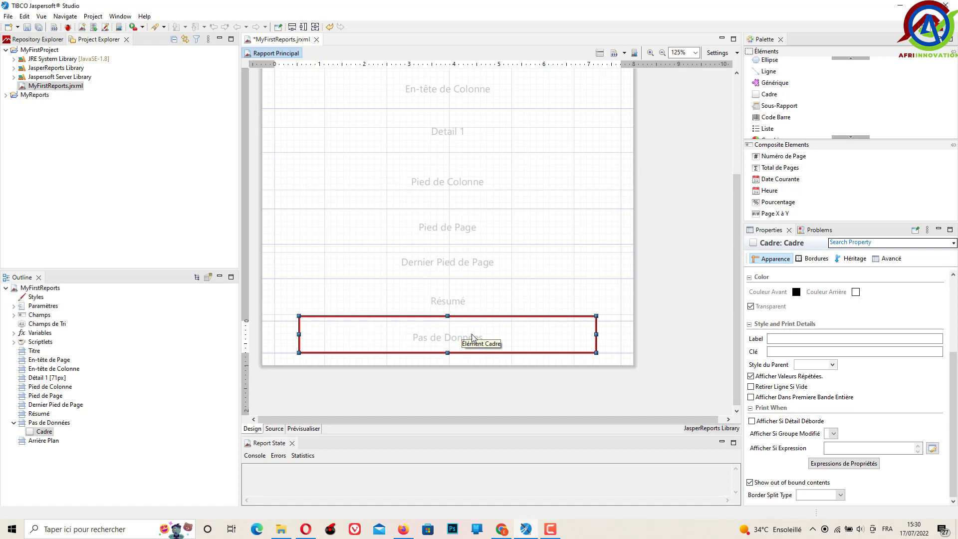
left_click_drag(447, 316, 447, 321)
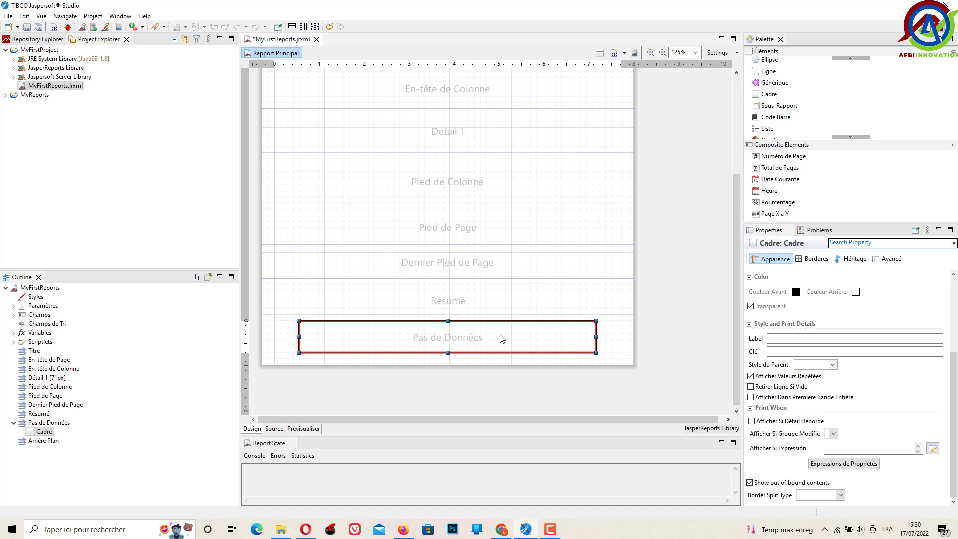
scroll(502, 338, "up", 3)
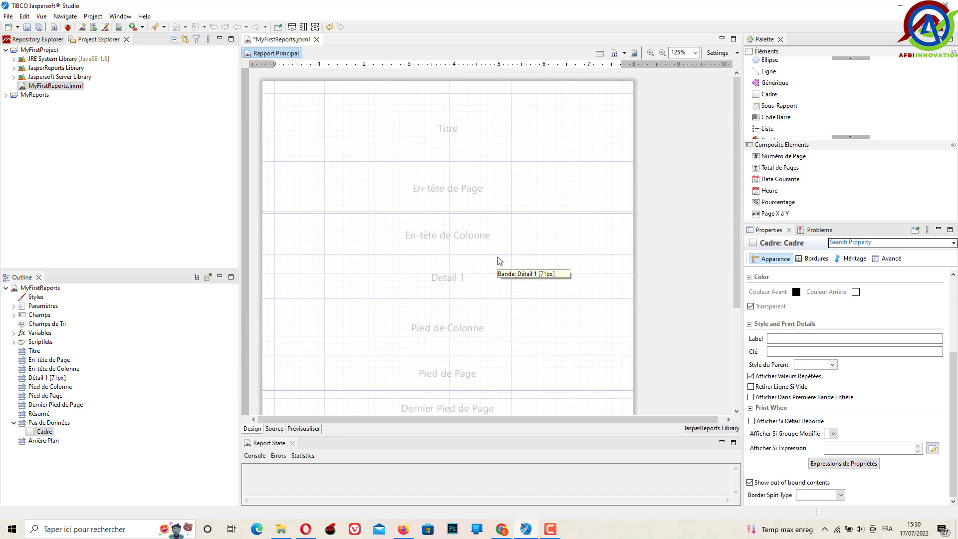
scroll(499, 260, "down", 3)
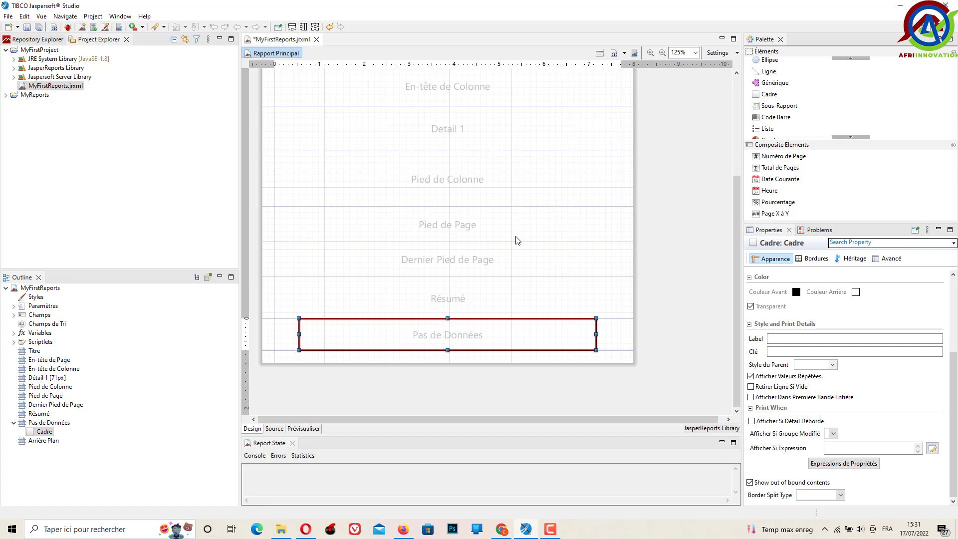
scroll(512, 240, "up", 3)
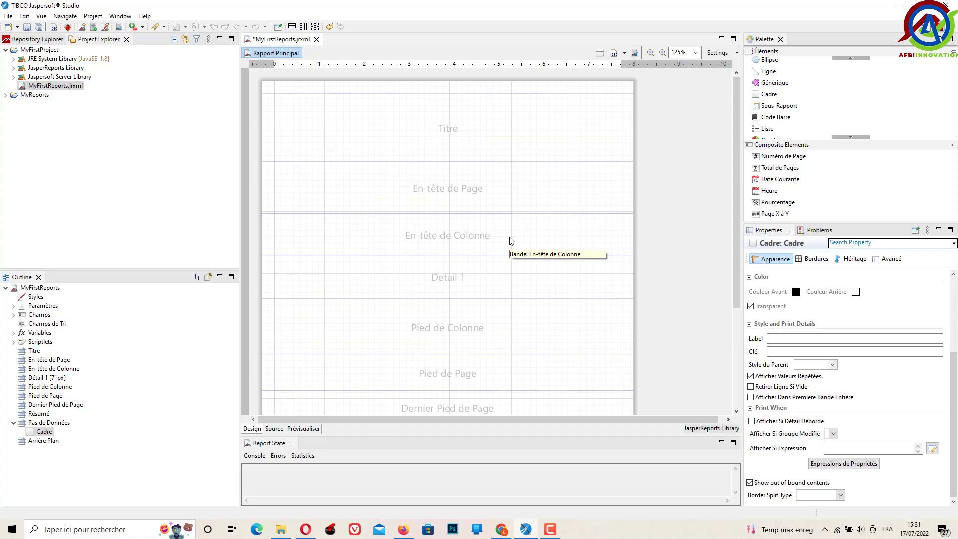